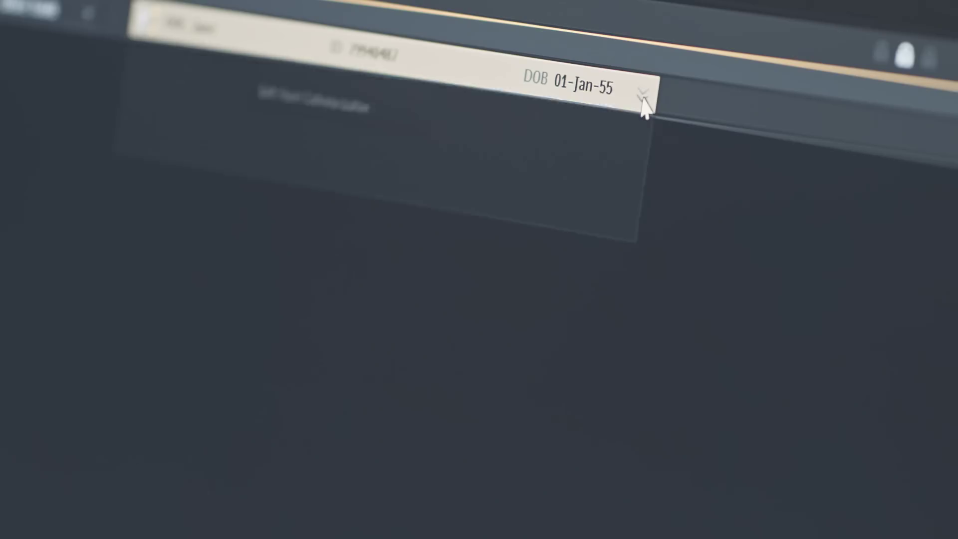
left_click(643, 96)
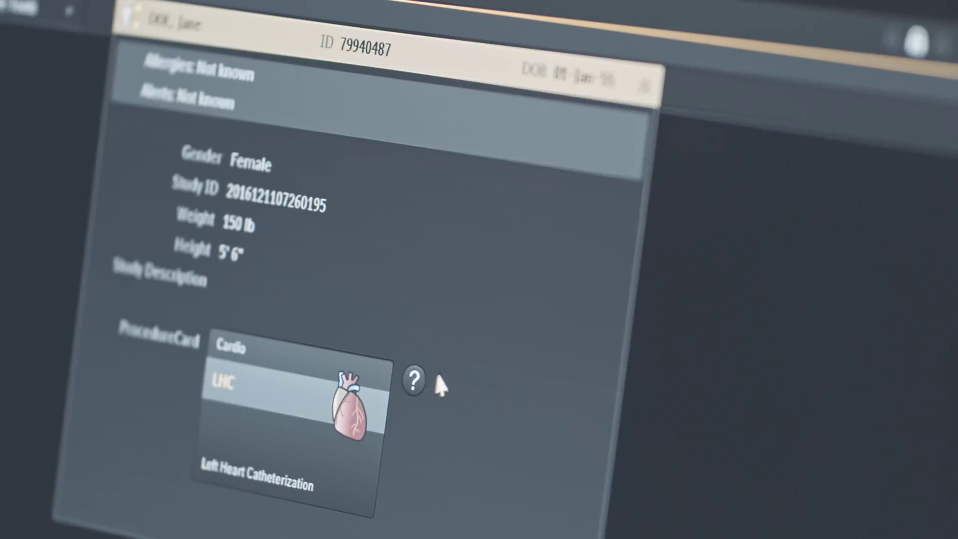